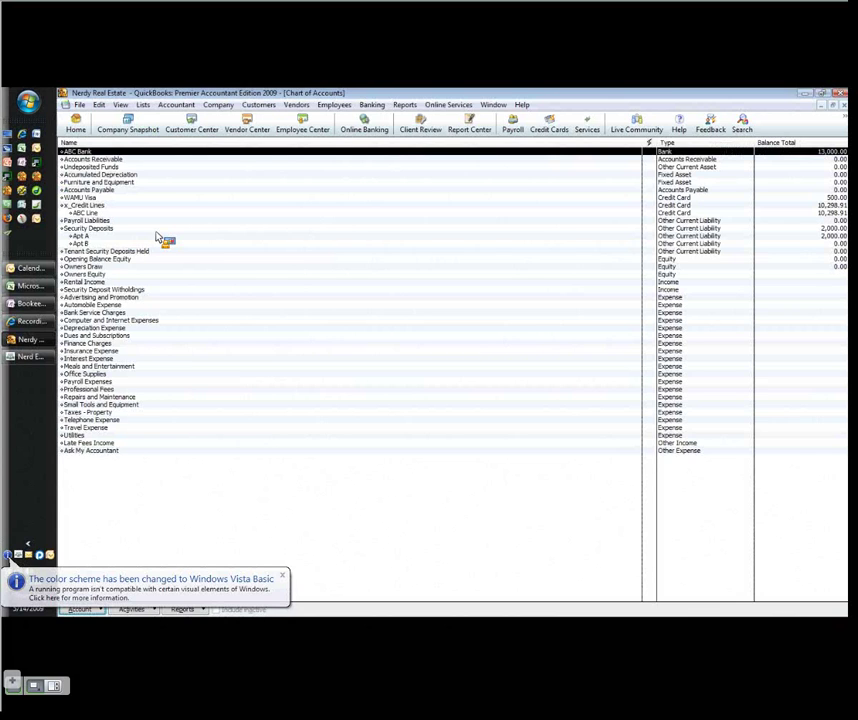
Select the Apt A security deposit subaccount and start a blank ABC Bank check
{"action": "left_click", "coordinate": [157, 237]}
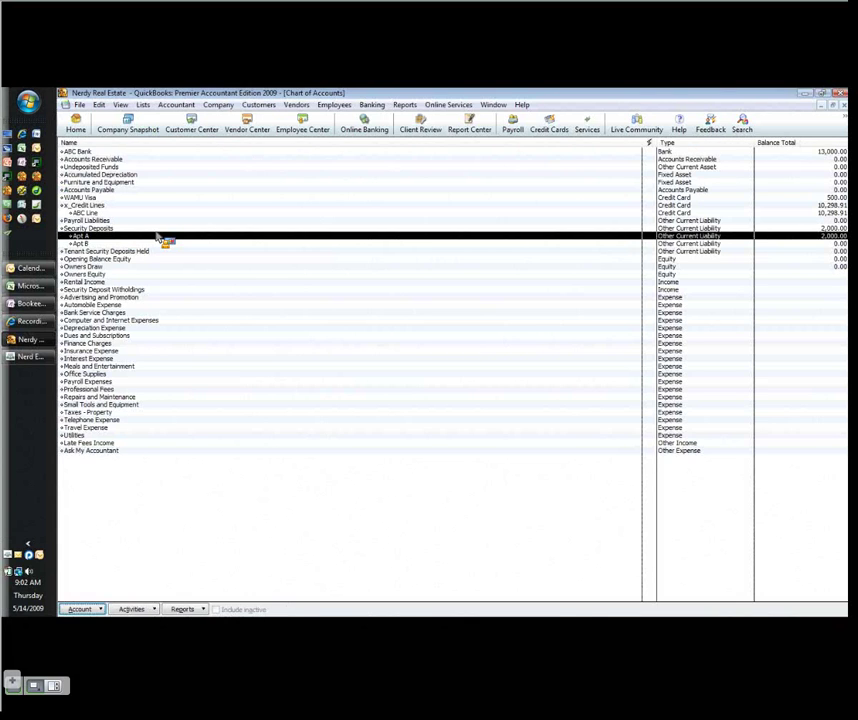
{"action": "left_click_drag", "start_coordinate": [157, 237], "coordinate": [88, 236]}
{"action": "key", "text": "ctrl+w"}
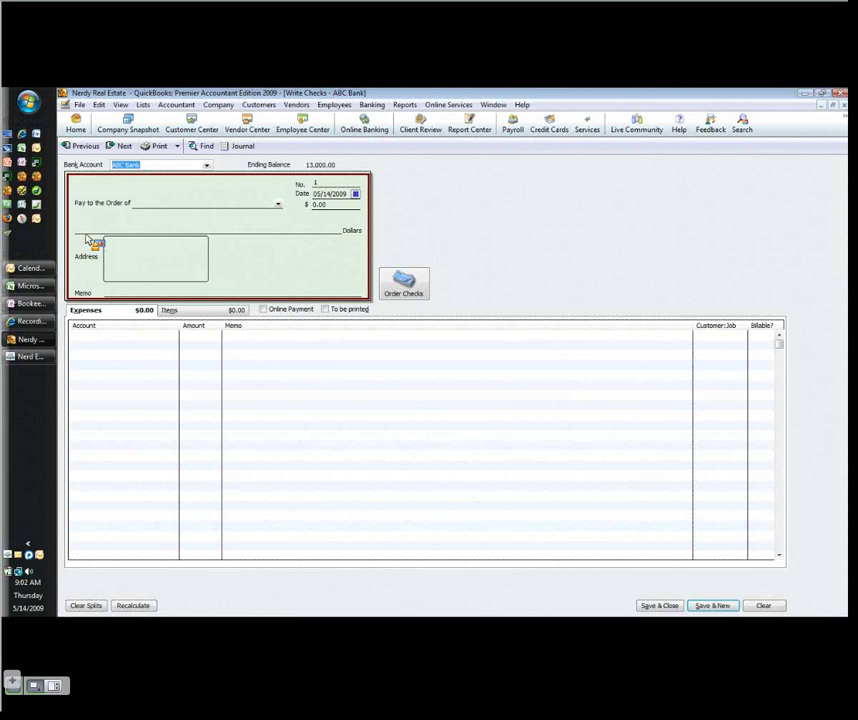
{"action": "key", "text": "Tab"}
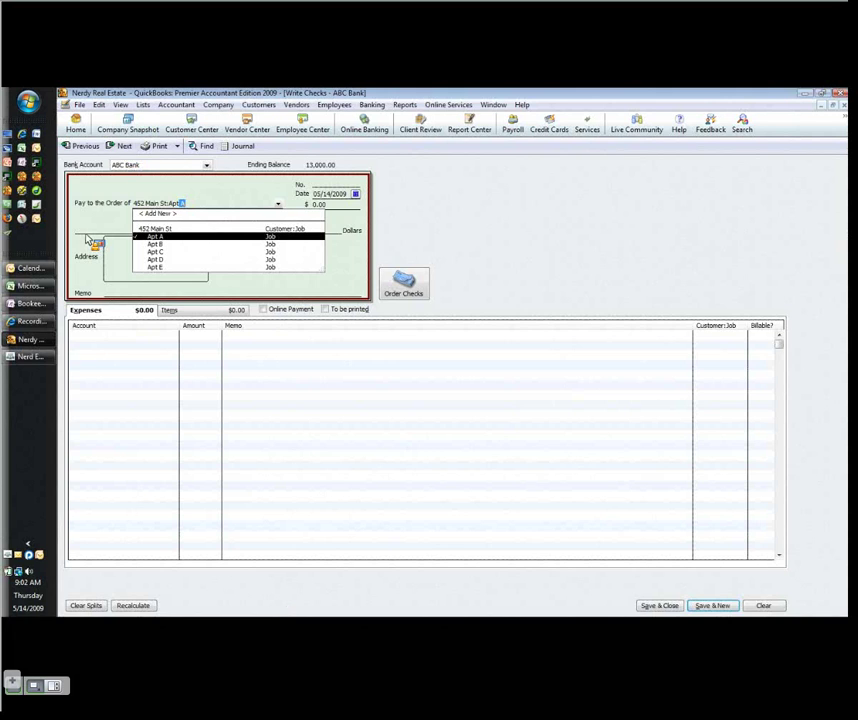
{"action": "key", "text": "Tab"}
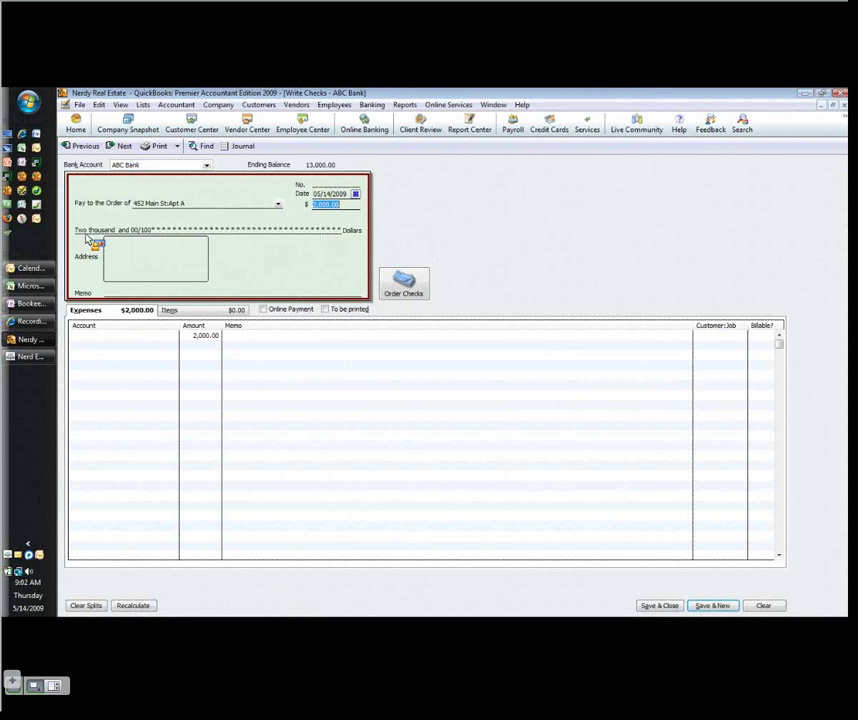
{"action": "type", "text": "17"}
{"action": "key", "text": "Tab"}
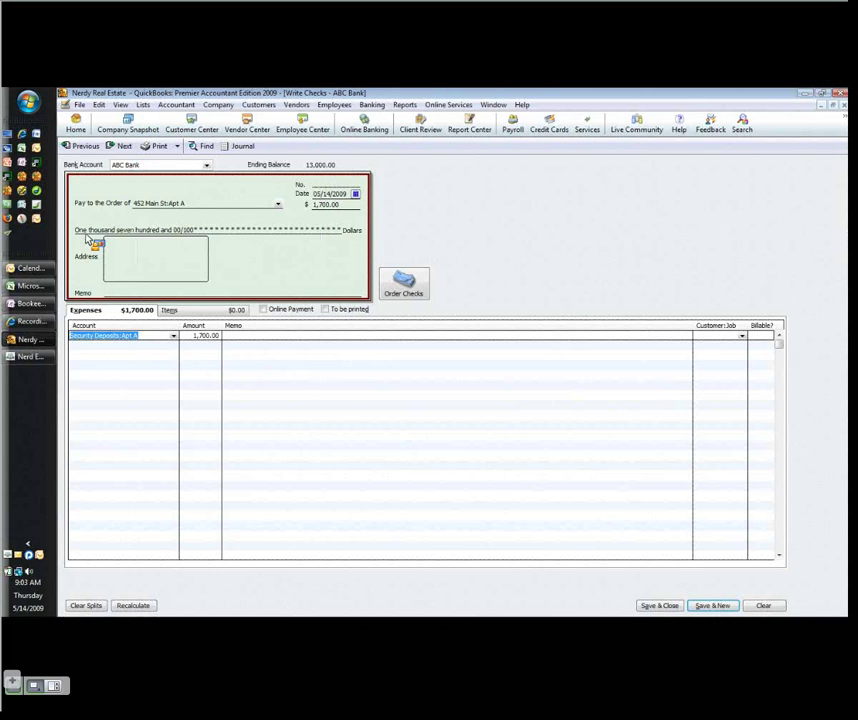
Restore the first split line to the full 2,000.00 against Security Deposits:Apt A
{"action": "key", "text": "Tab"}
{"action": "type", "text": "2000"}
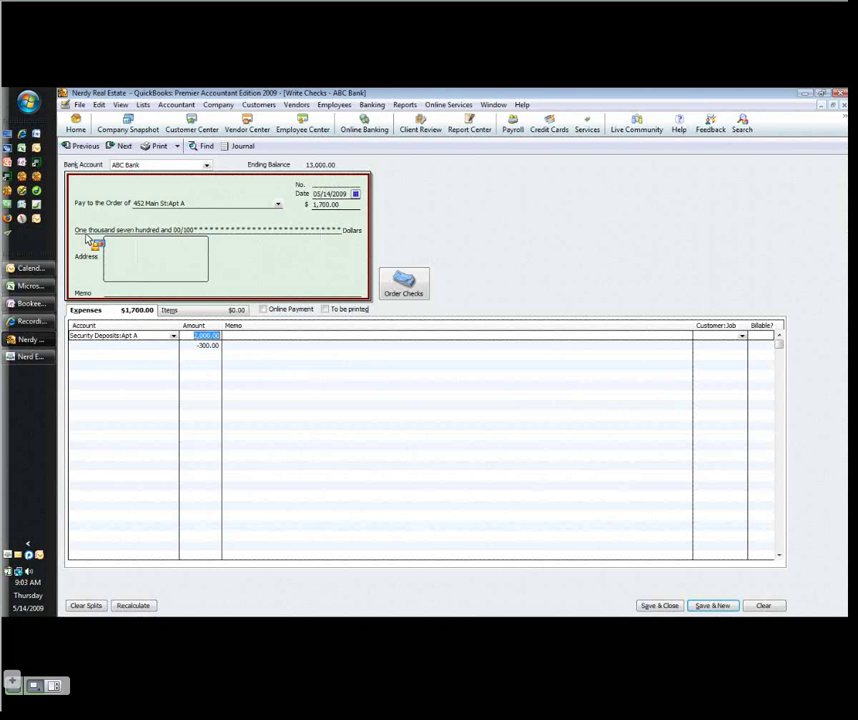
{"action": "key", "text": "Down"}
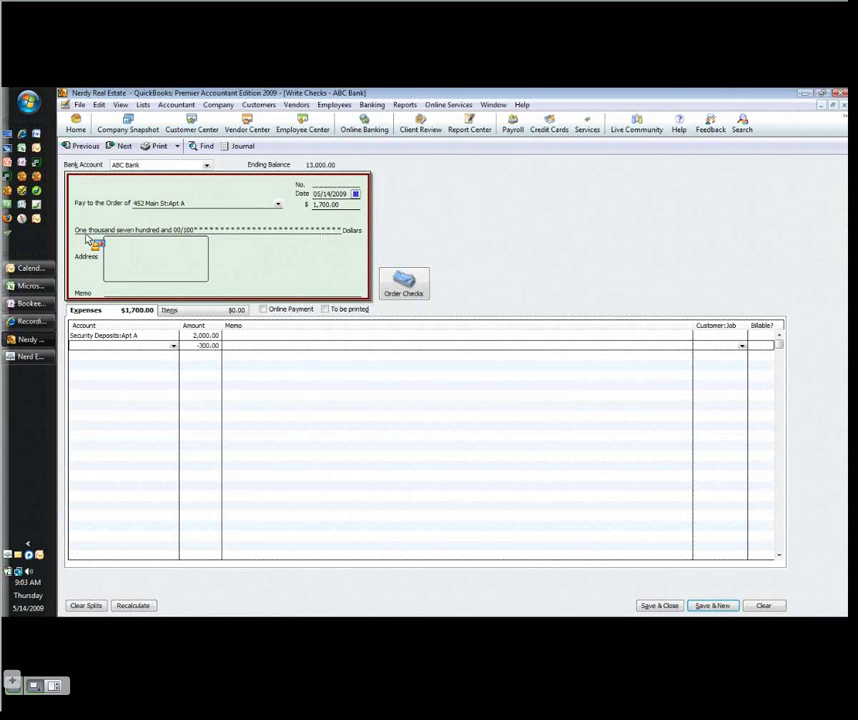
Charge the -300.00 split line to the Security Deposit Withholdings account
{"action": "type", "text": "r"}
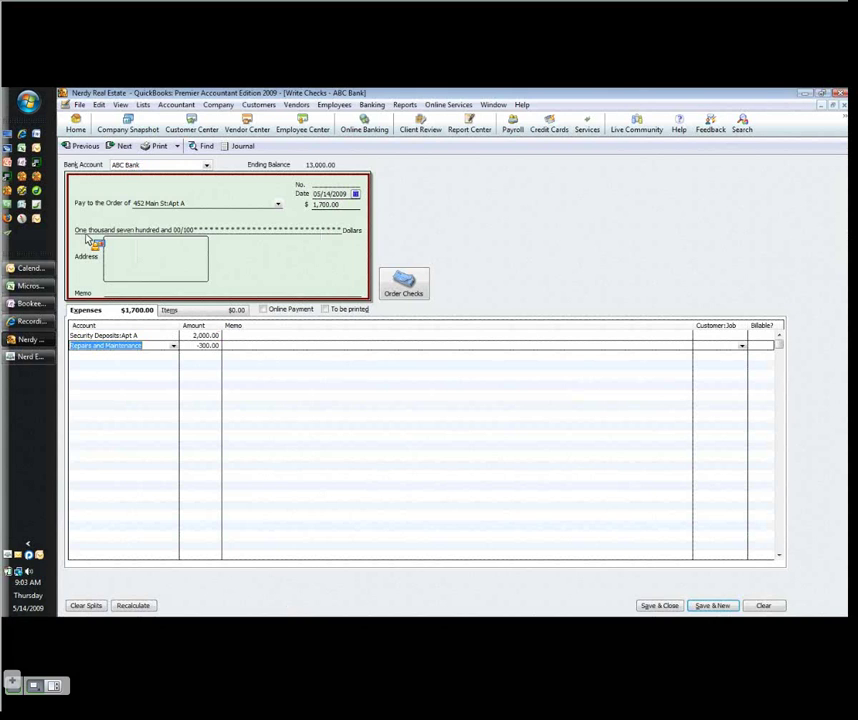
{"action": "type", "text": "secu"}
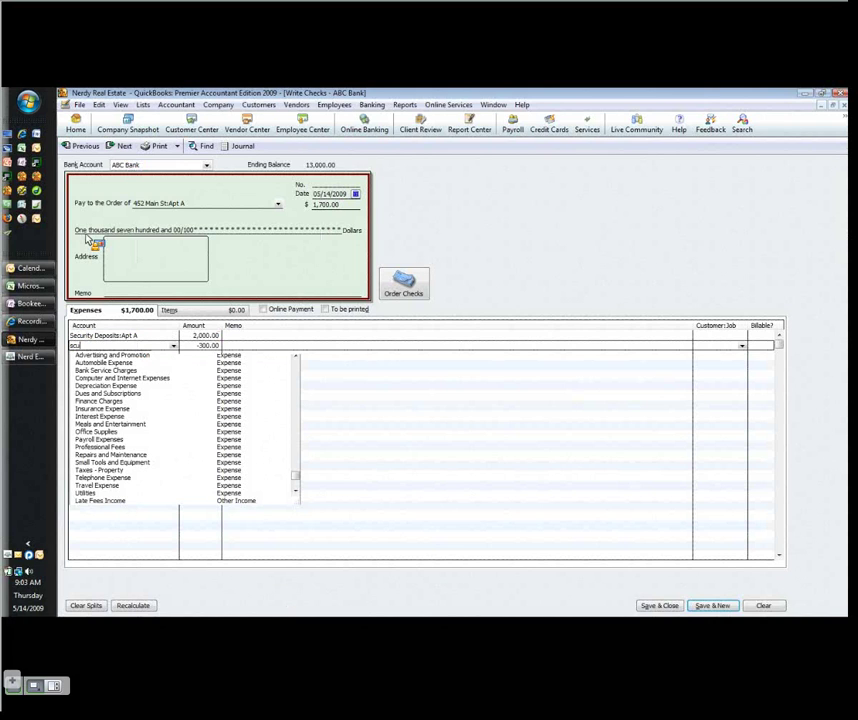
{"action": "key", "text": "Down"}
{"action": "key", "text": "Down"}
{"action": "key", "text": "Down"}
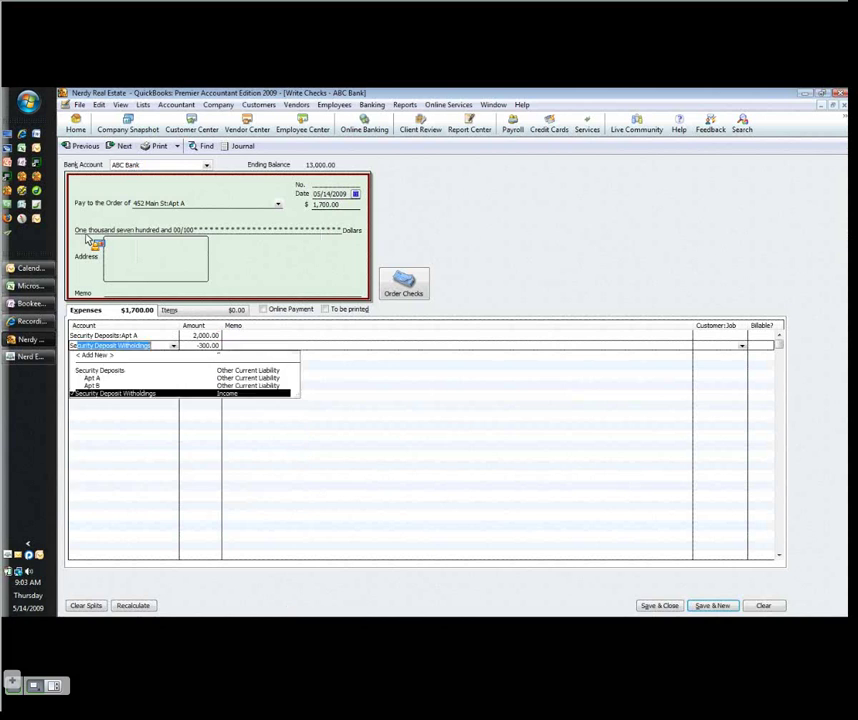
{"action": "key", "text": "Tab"}
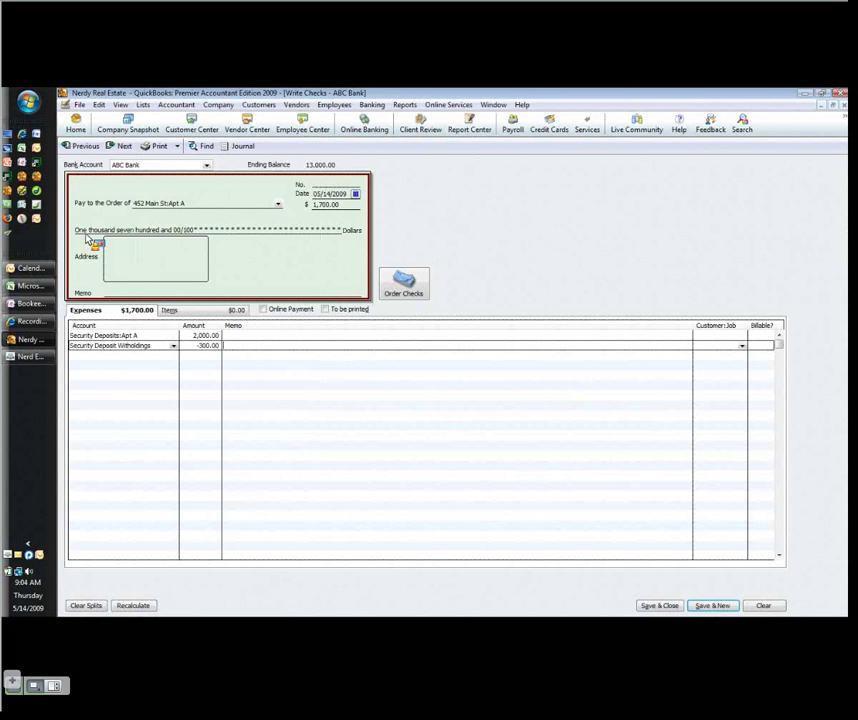
Save the 1,700.00 check, then reopen it from the Profit & Loss withholdings amount
{"action": "left_click", "coordinate": [659, 605]}
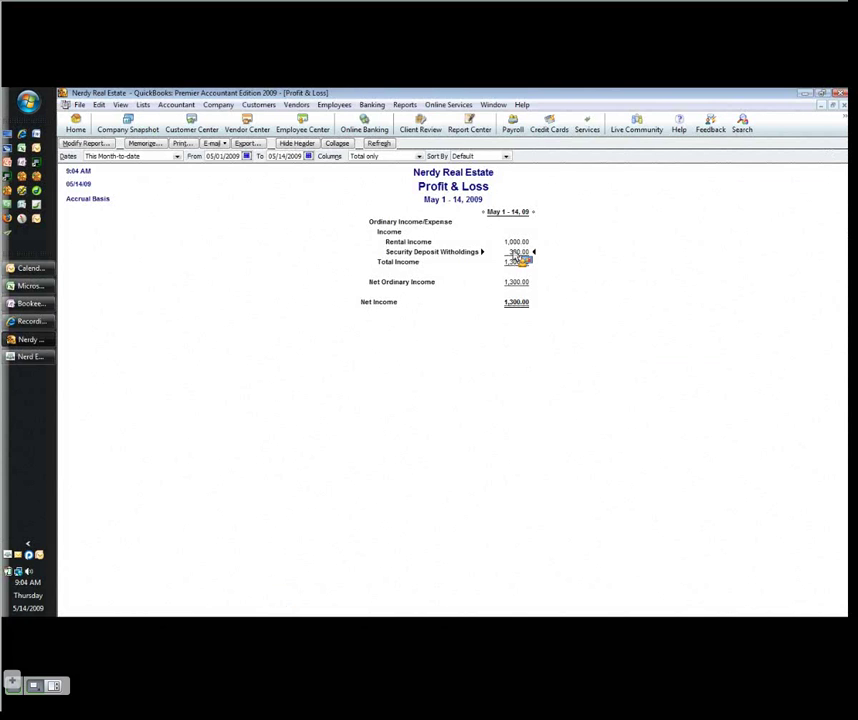
{"action": "double_click", "coordinate": [517, 253]}
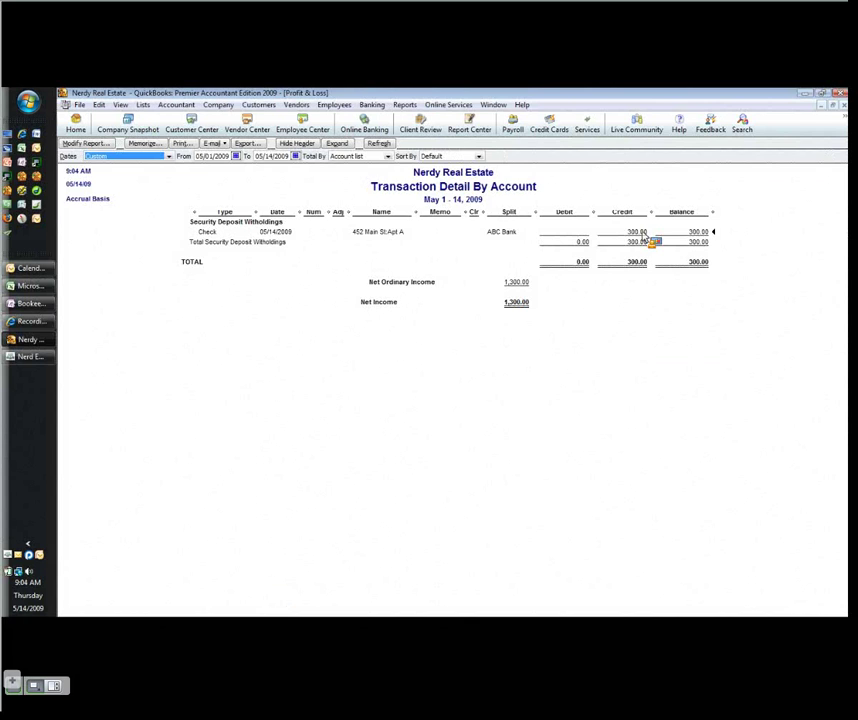
{"action": "double_click", "coordinate": [647, 236]}
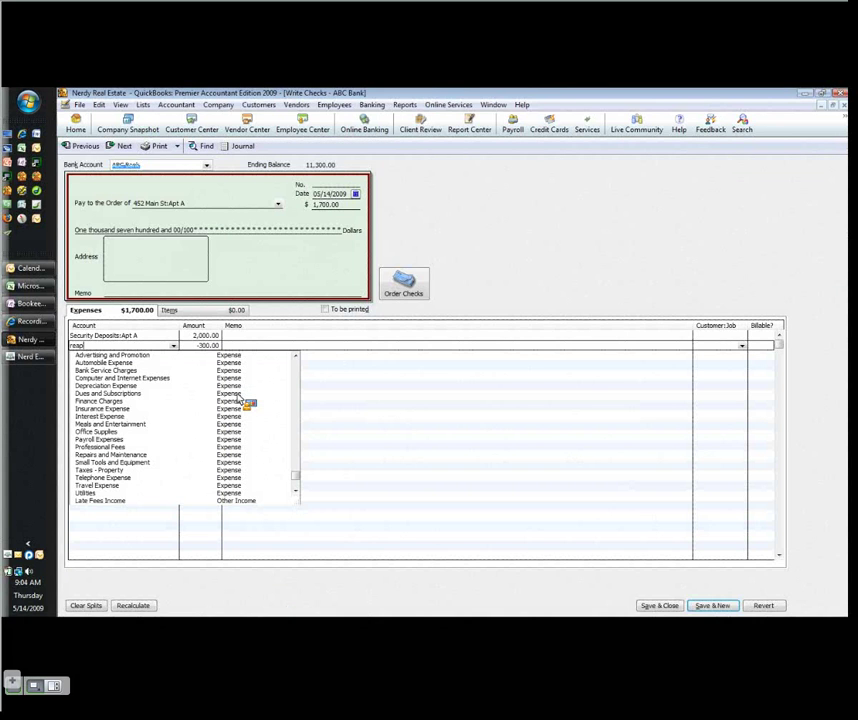
Save the check with the split under Repairs and Maintenance and refresh the report
{"action": "left_click", "coordinate": [672, 607]}
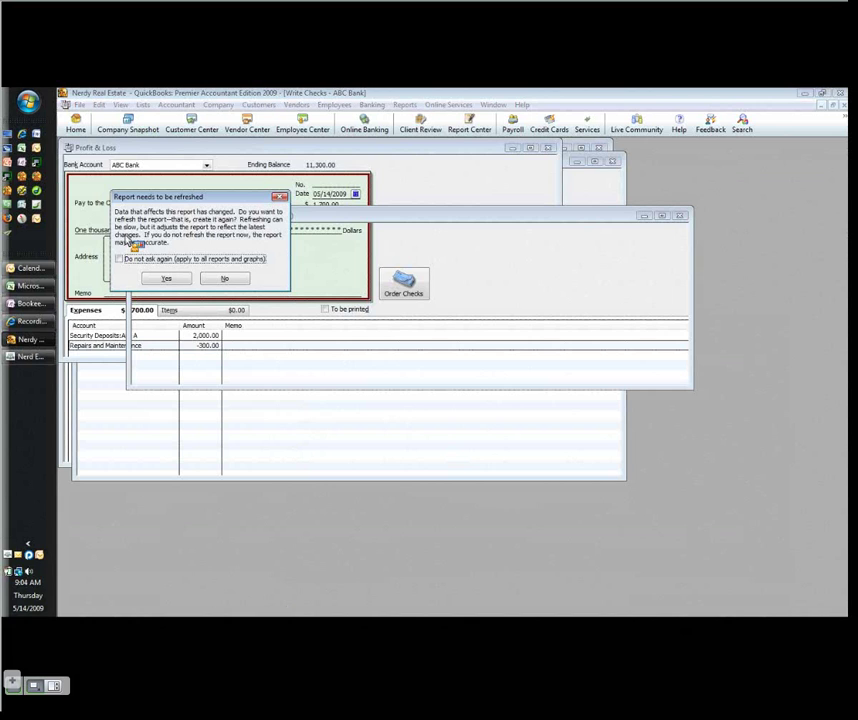
{"action": "left_click", "coordinate": [166, 278]}
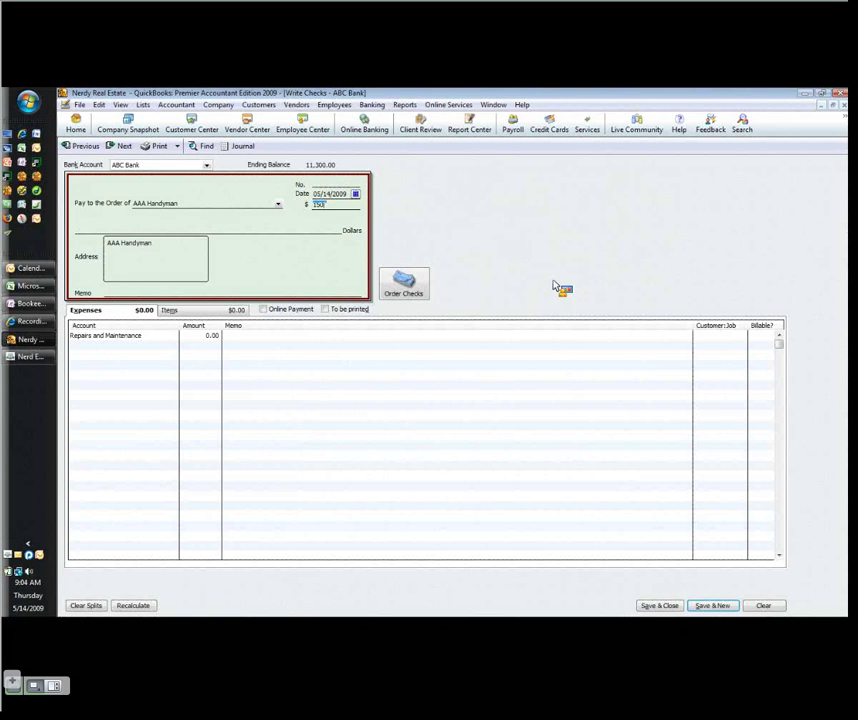
Enter 150.00 as the AAA Handyman check amount
{"action": "key", "text": "Tab"}
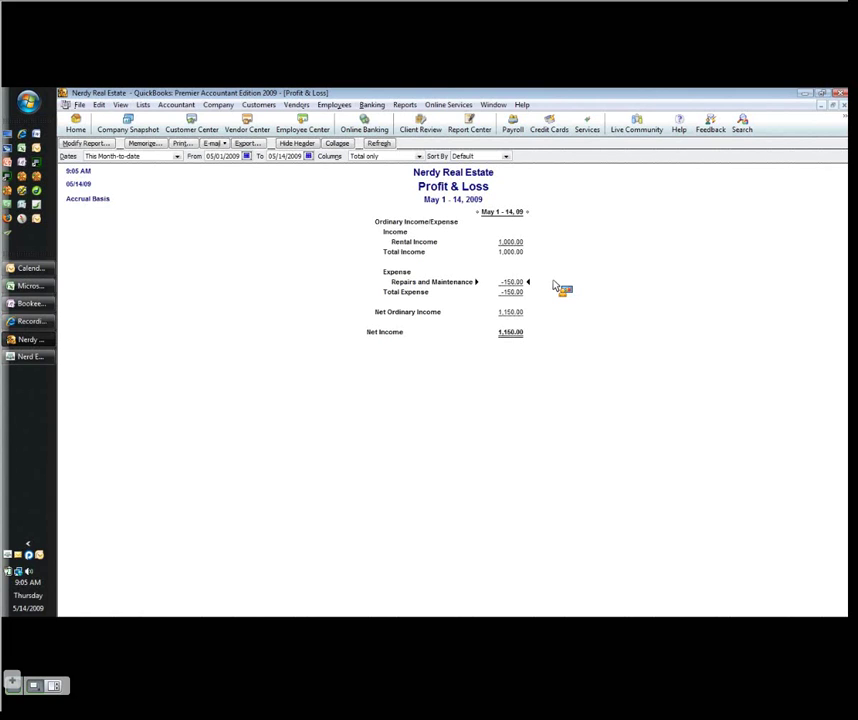
Reopen the Apt A check via Repairs and Maintenance, recode 300.00 to Security Deposit Withholdings, refresh
{"action": "double_click", "coordinate": [512, 285]}
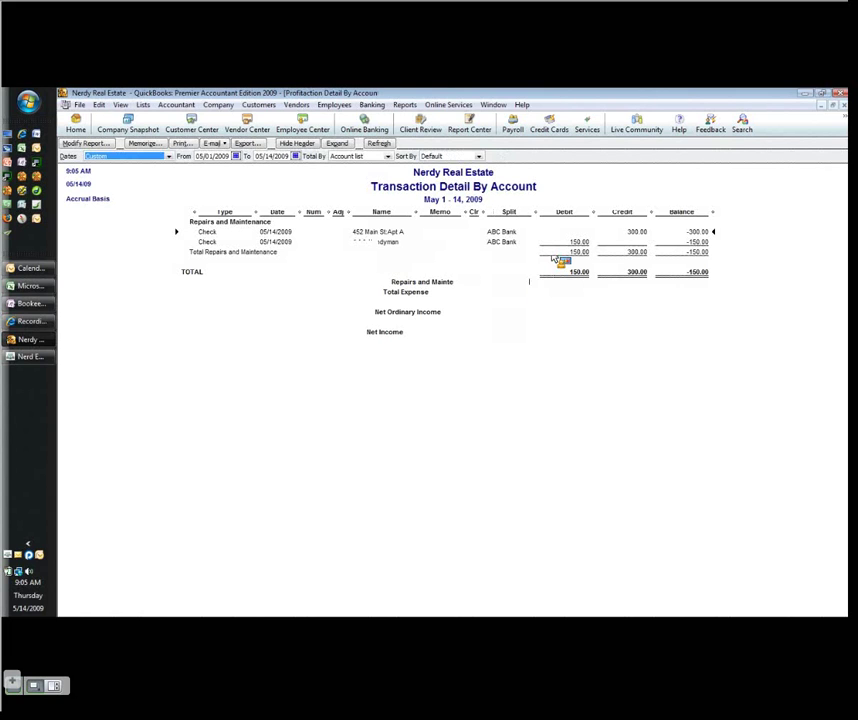
{"action": "double_click", "coordinate": [567, 250]}
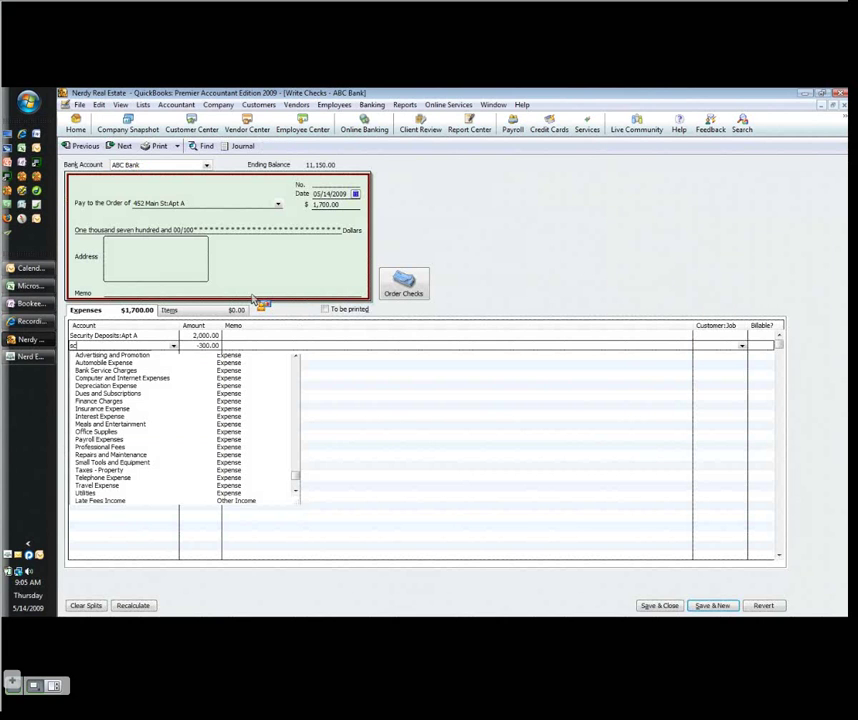
{"action": "key", "text": "Tab"}
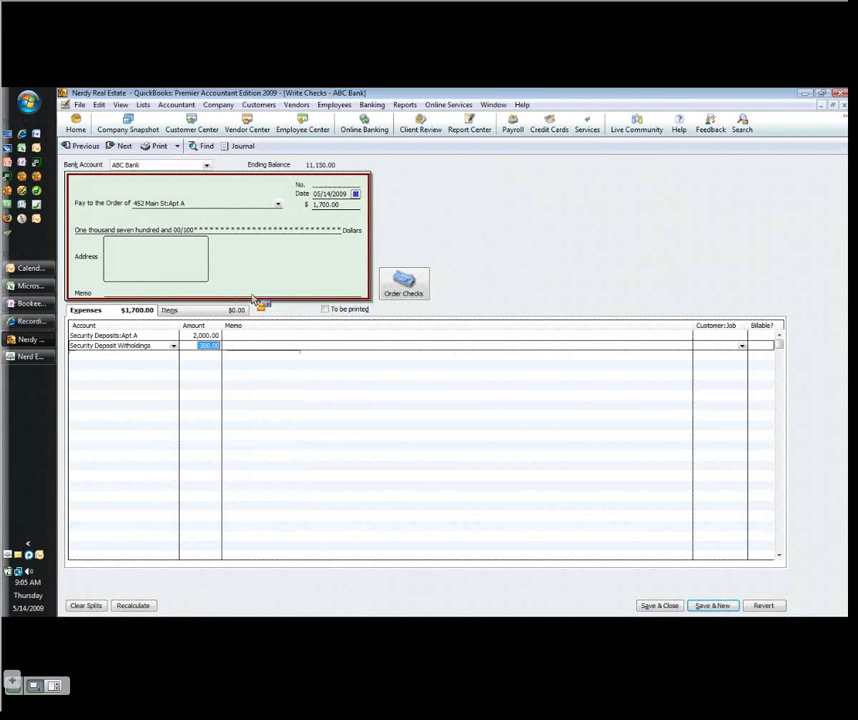
{"action": "key", "text": "alt+a"}
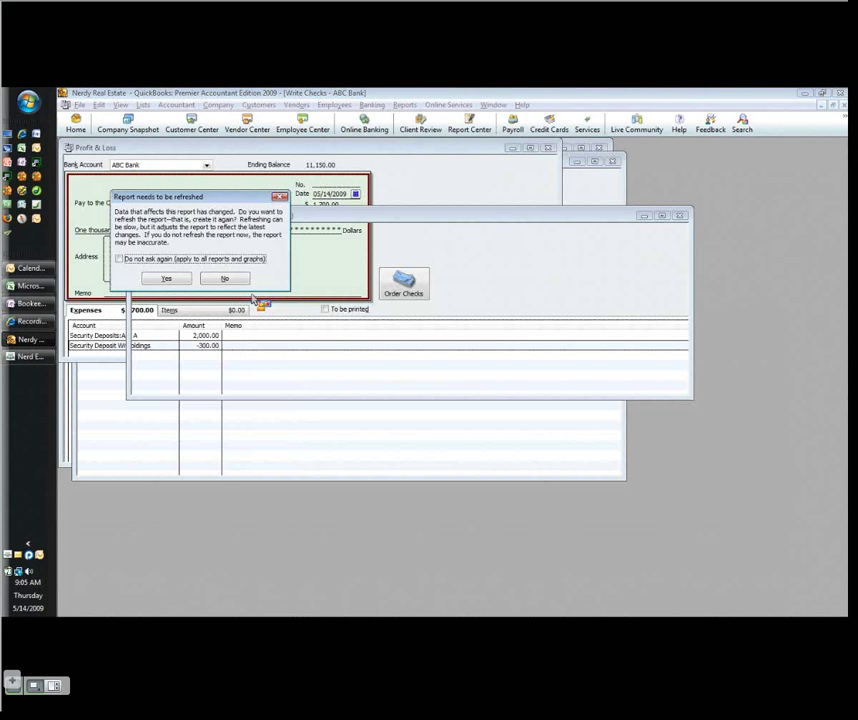
{"action": "key", "text": "Return"}
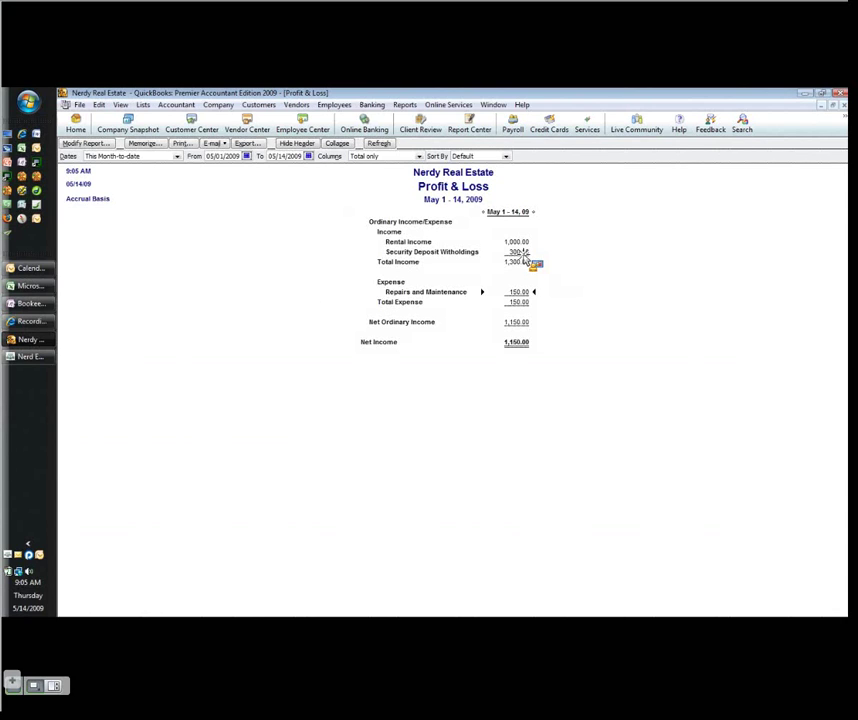
Highlight the Rental Income, Security Deposit Withholdings and Repairs and Maintenance lines in turn
{"action": "left_click", "coordinate": [497, 244]}
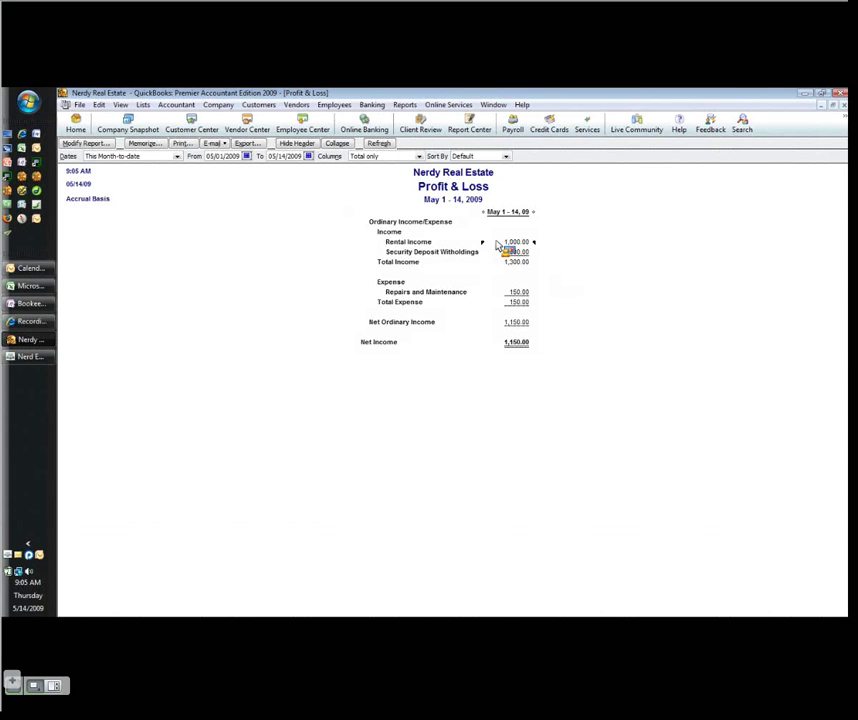
{"action": "left_click", "coordinate": [508, 252]}
{"action": "left_click", "coordinate": [590, 291]}
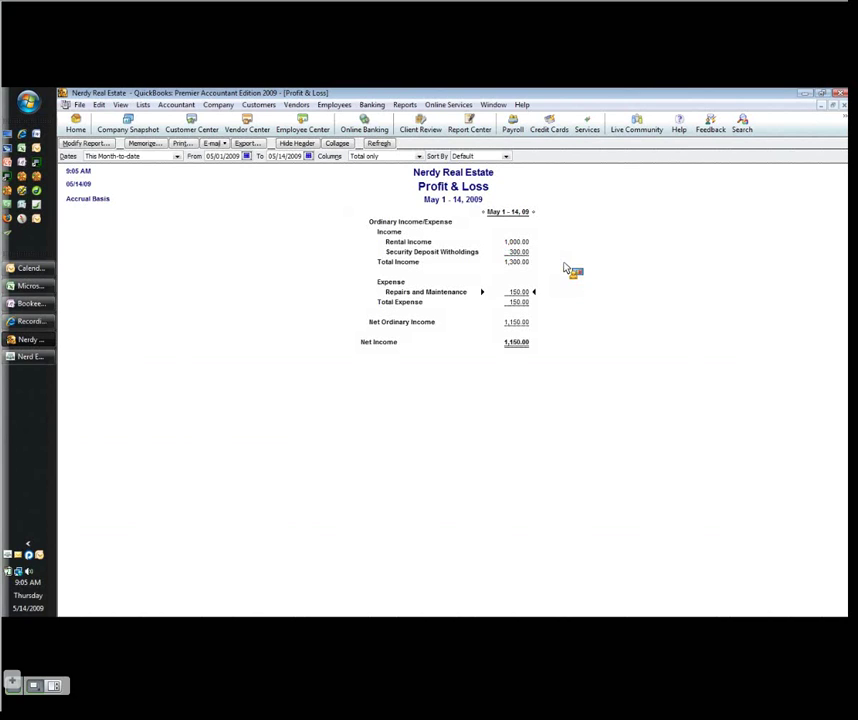